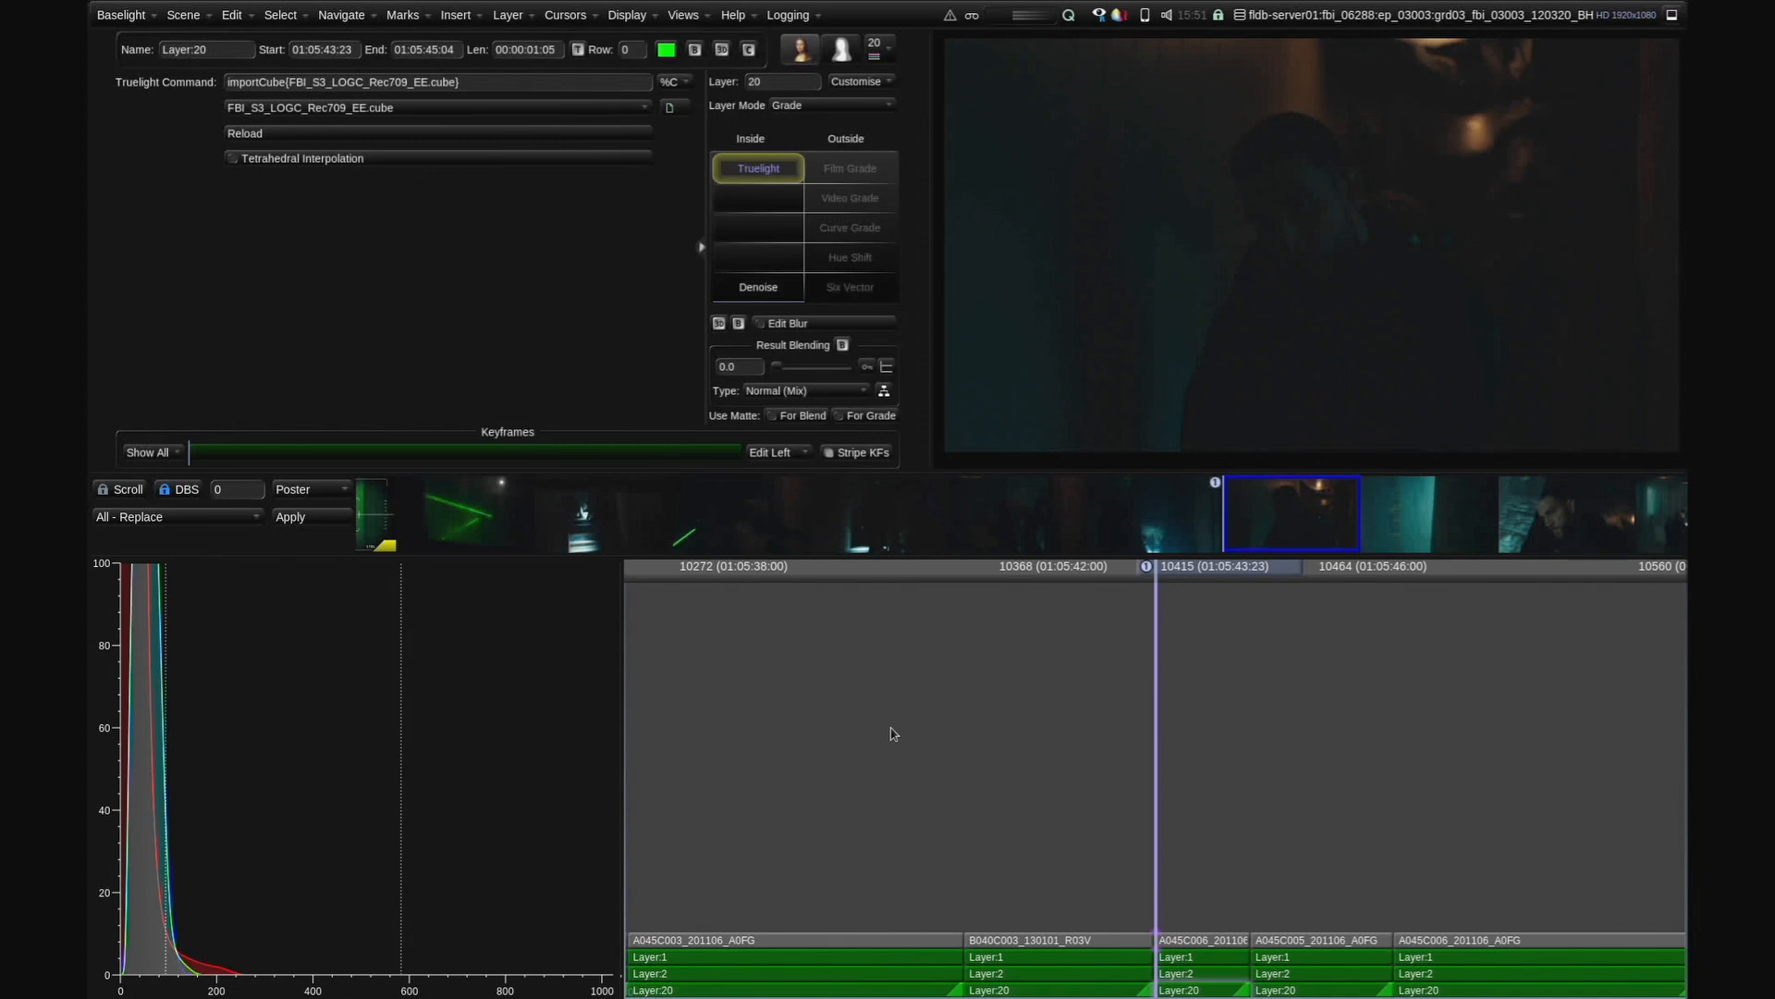
# - In the current shot's Layer 1 Base Grade, raise the Balance exposure to 0.780 and set Flare to -0.0082
pyautogui.press('pageup')
pyautogui.press('pageup')
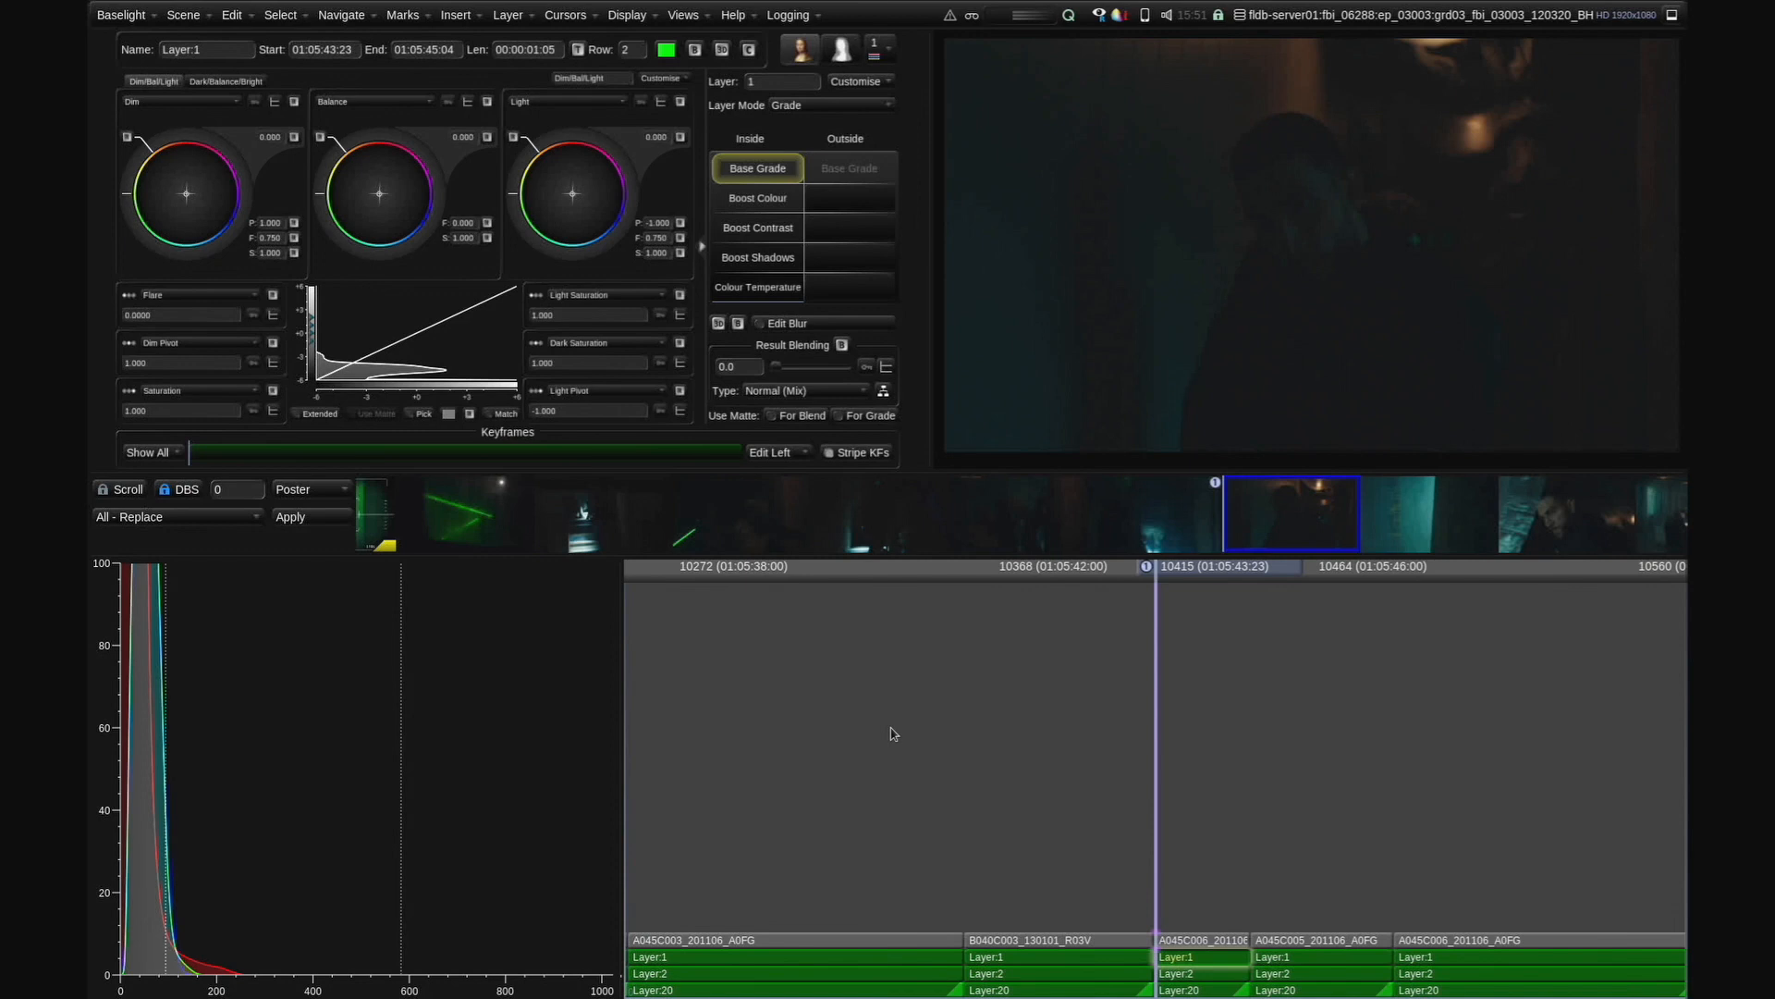
pyautogui.press('Down')
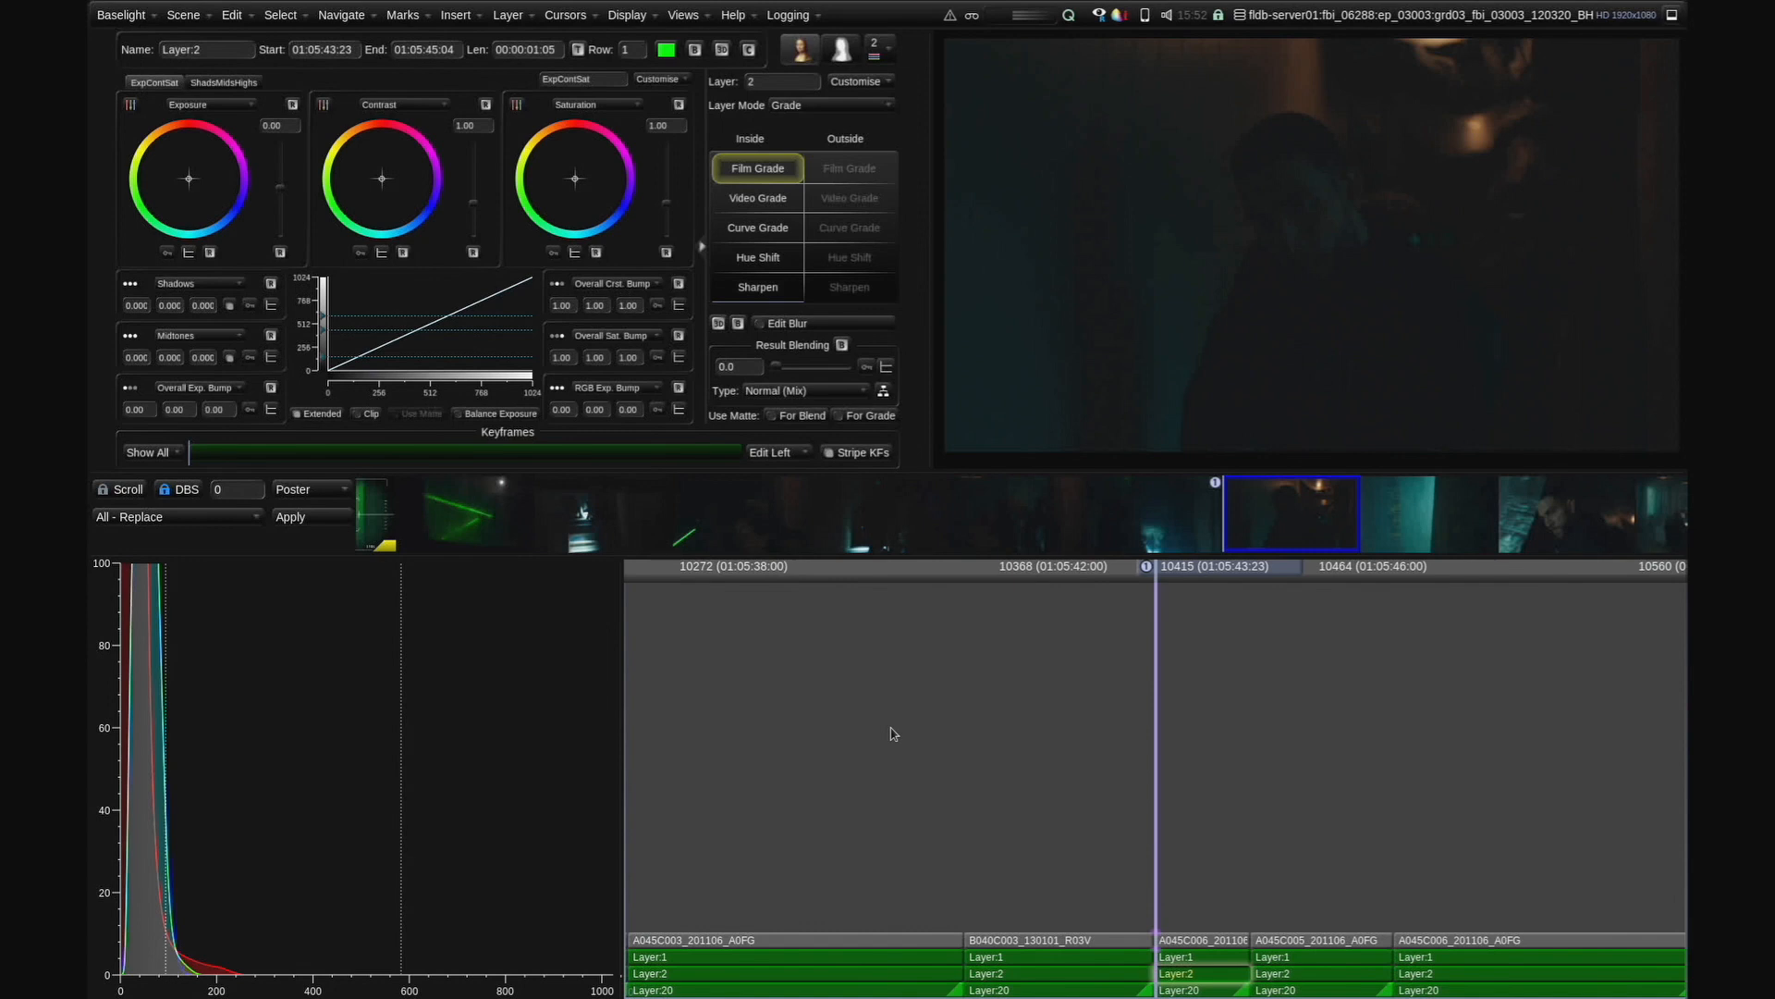
pyautogui.press('Up')
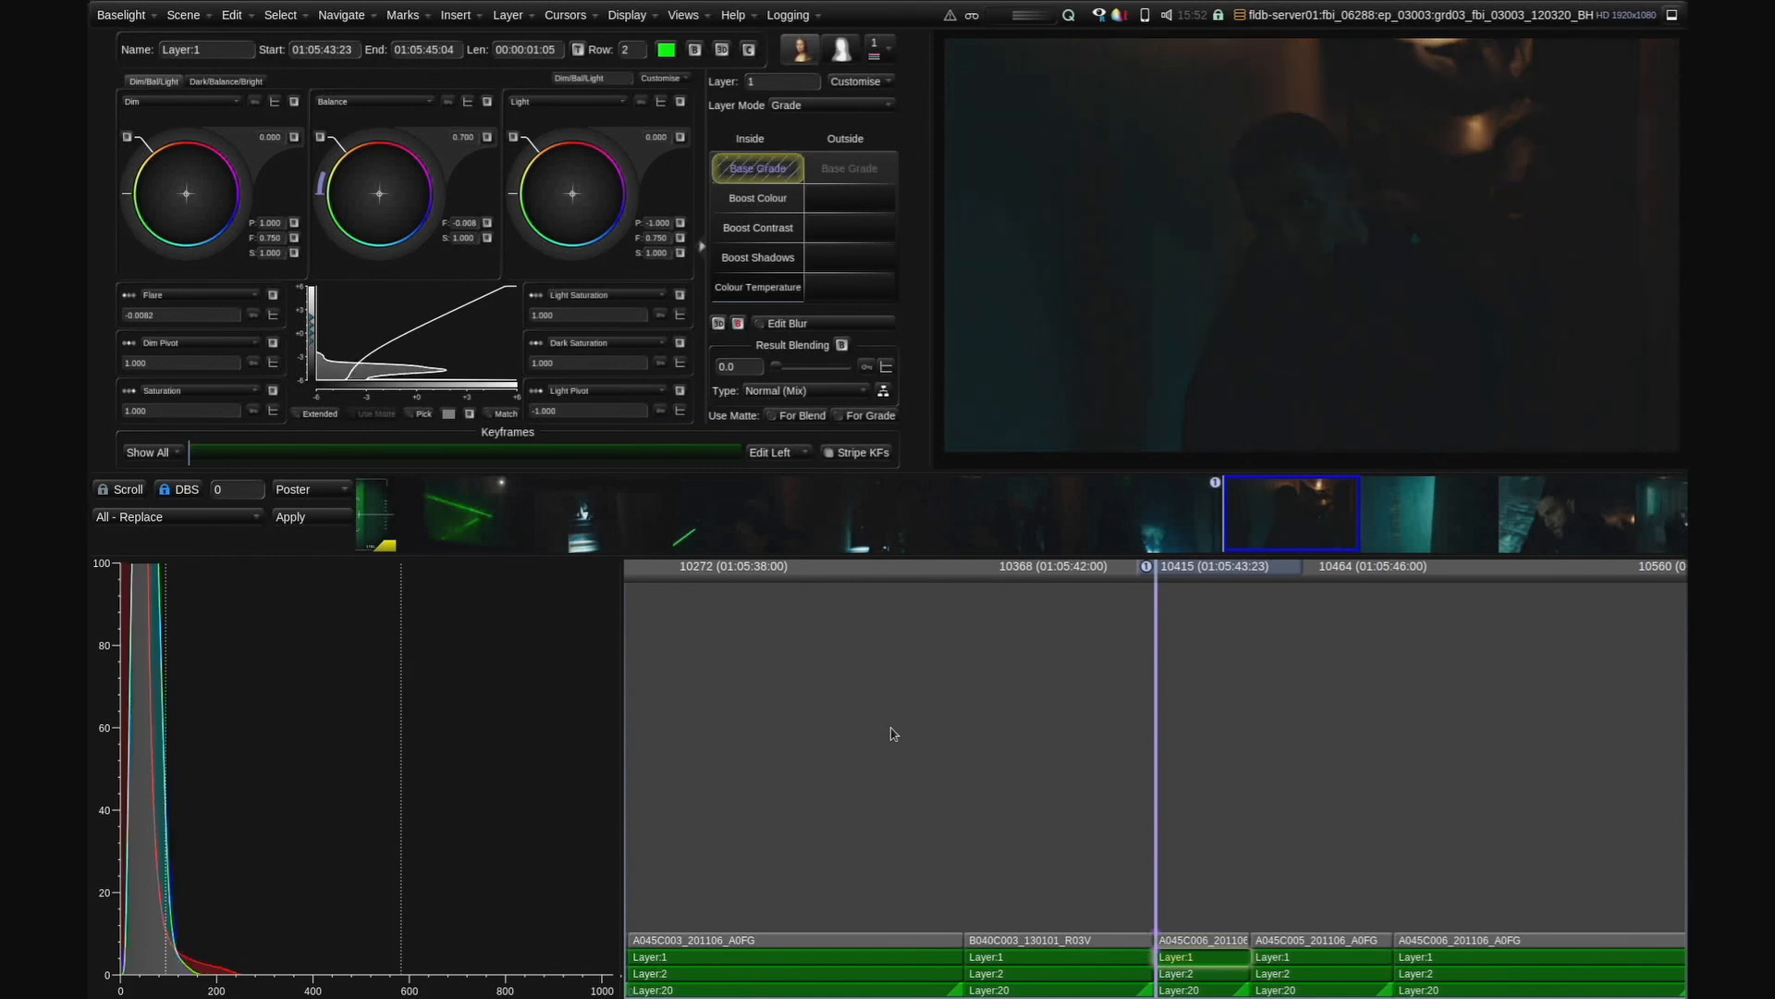
# - Bypass and restore the grades repeatedly to compare the ungraded shot with the Base Grade adjustment
pyautogui.press('b')
pyautogui.press('b')
pyautogui.press('b')
pyautogui.press('b')
pyautogui.press('b')
pyautogui.press('b')
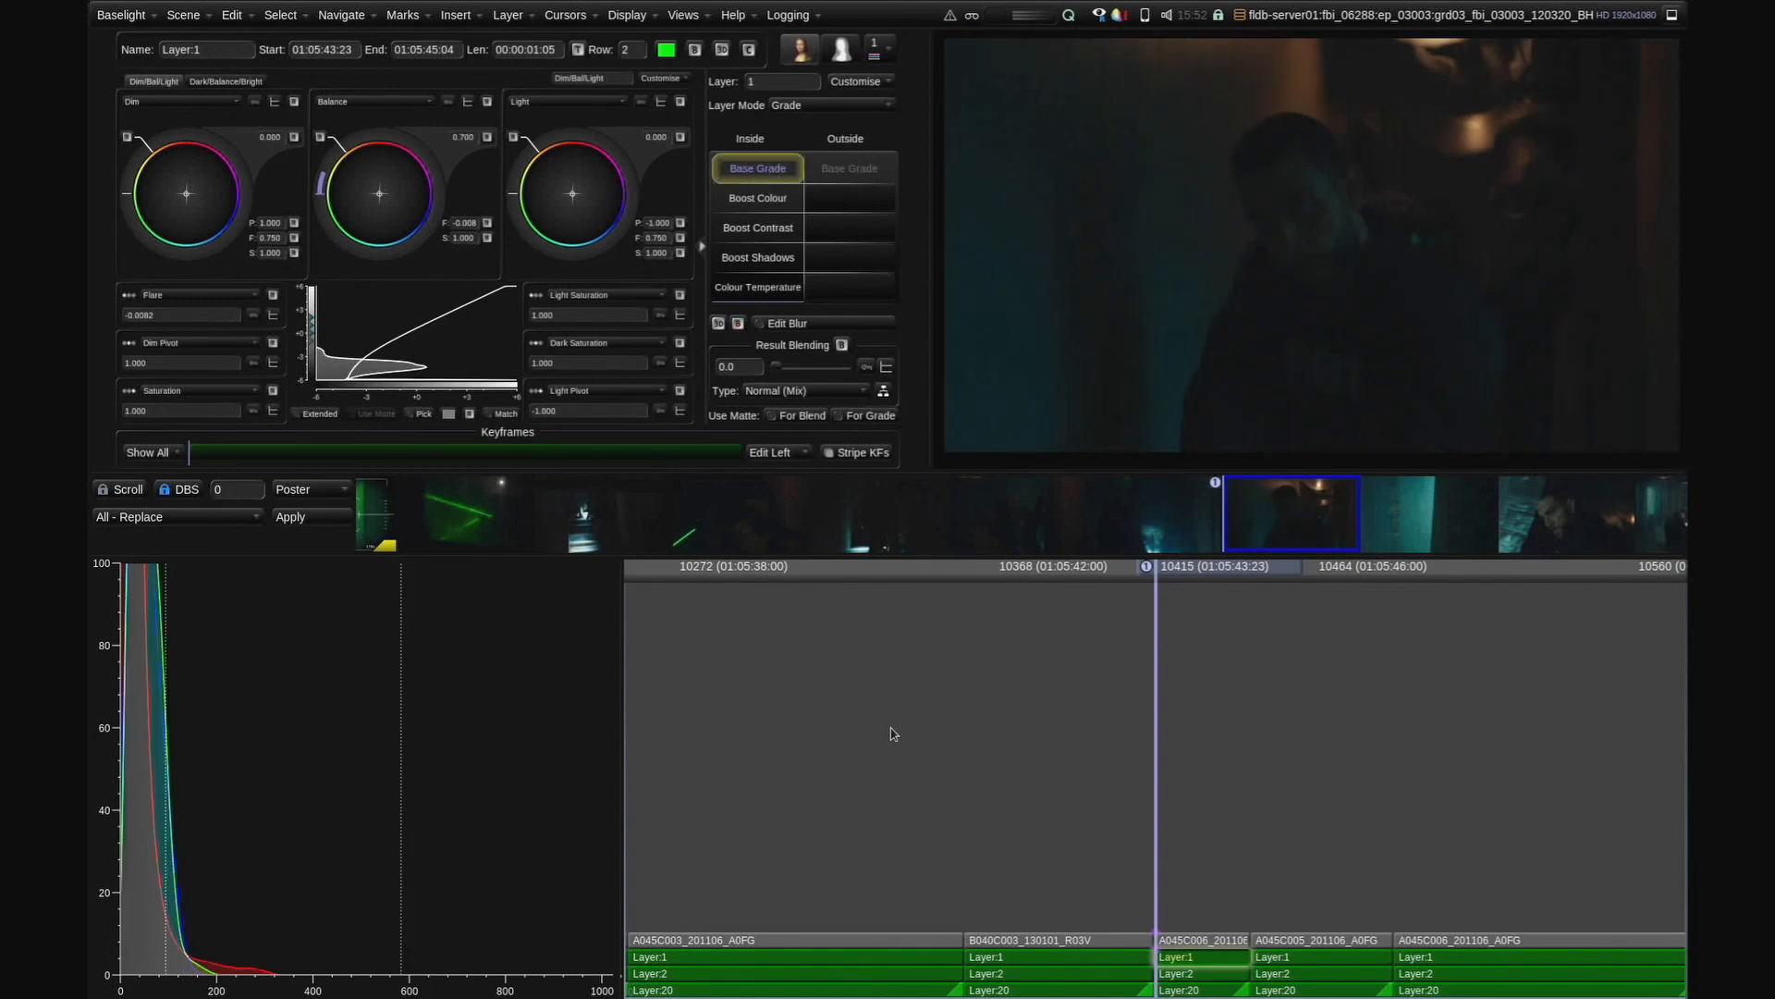
# - Apply Boost Shadows on Layer 1 with a Boost of 1.635
pyautogui.press('Down')
pyautogui.press('Down')
pyautogui.press('Down')
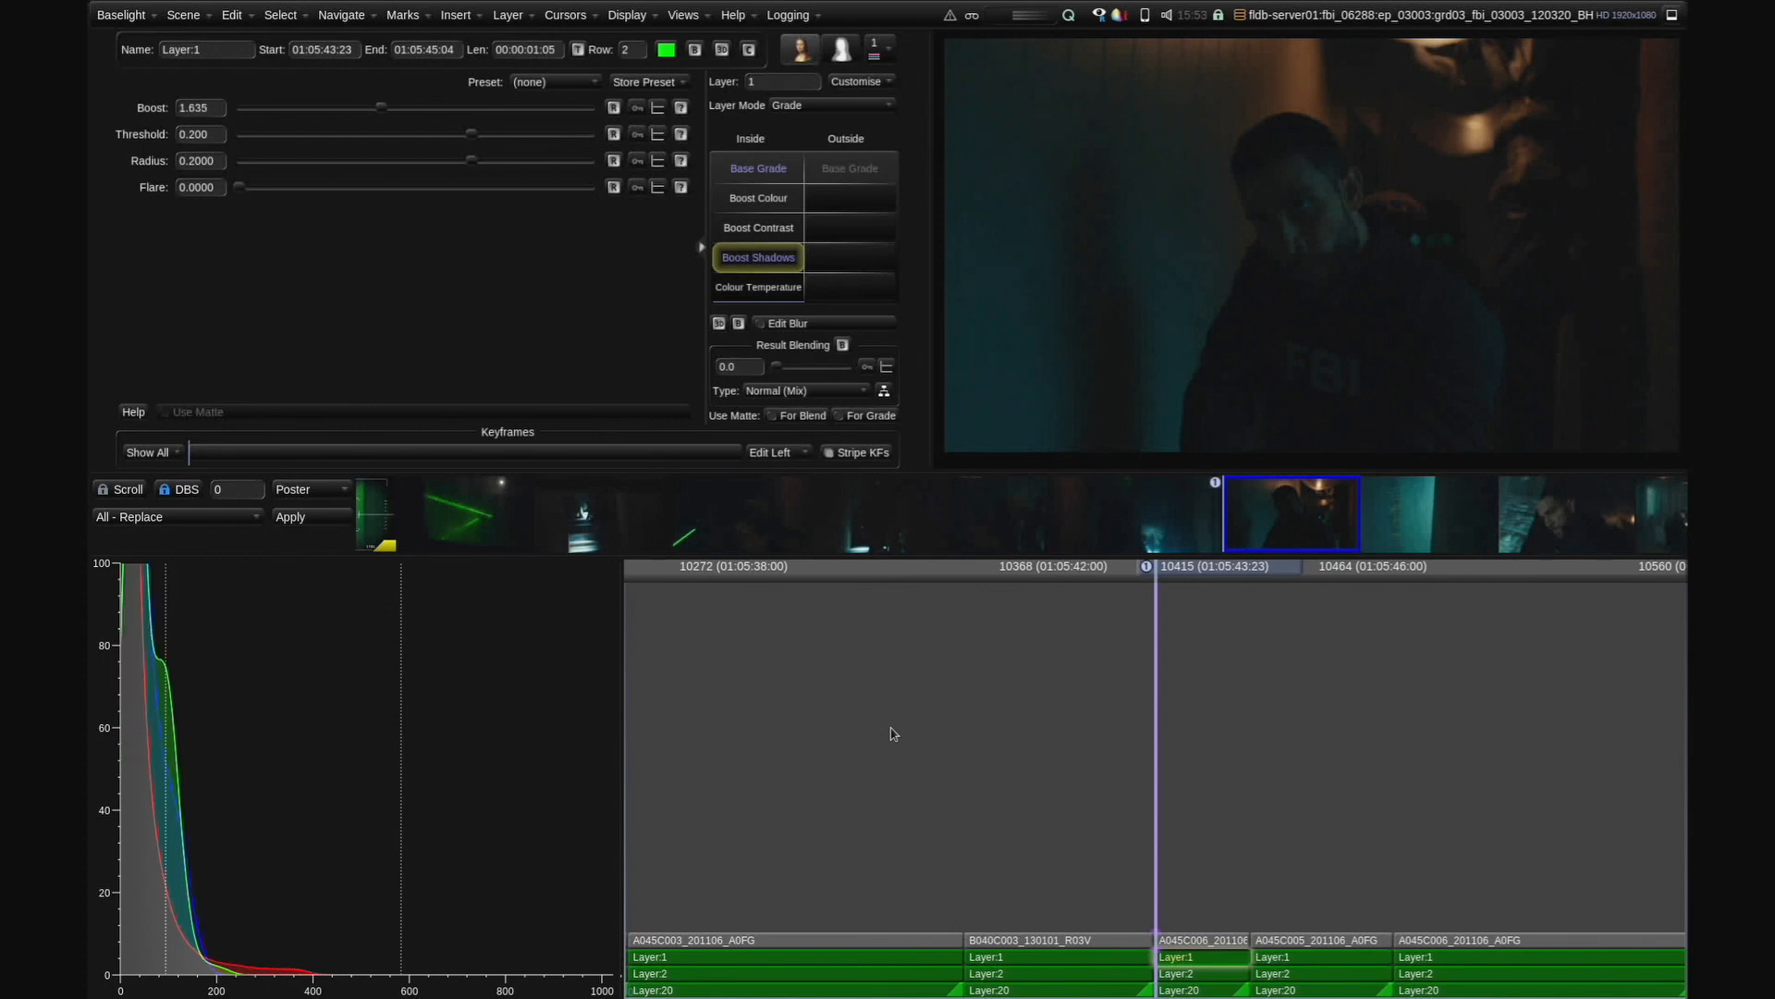
# - Compare the shot with and without the boosted shadows by bypassing and restoring the grades
pyautogui.press('b')
pyautogui.press('b')
pyautogui.press('b')
pyautogui.press('b')
pyautogui.press('b')
pyautogui.press('b')
pyautogui.press('b')
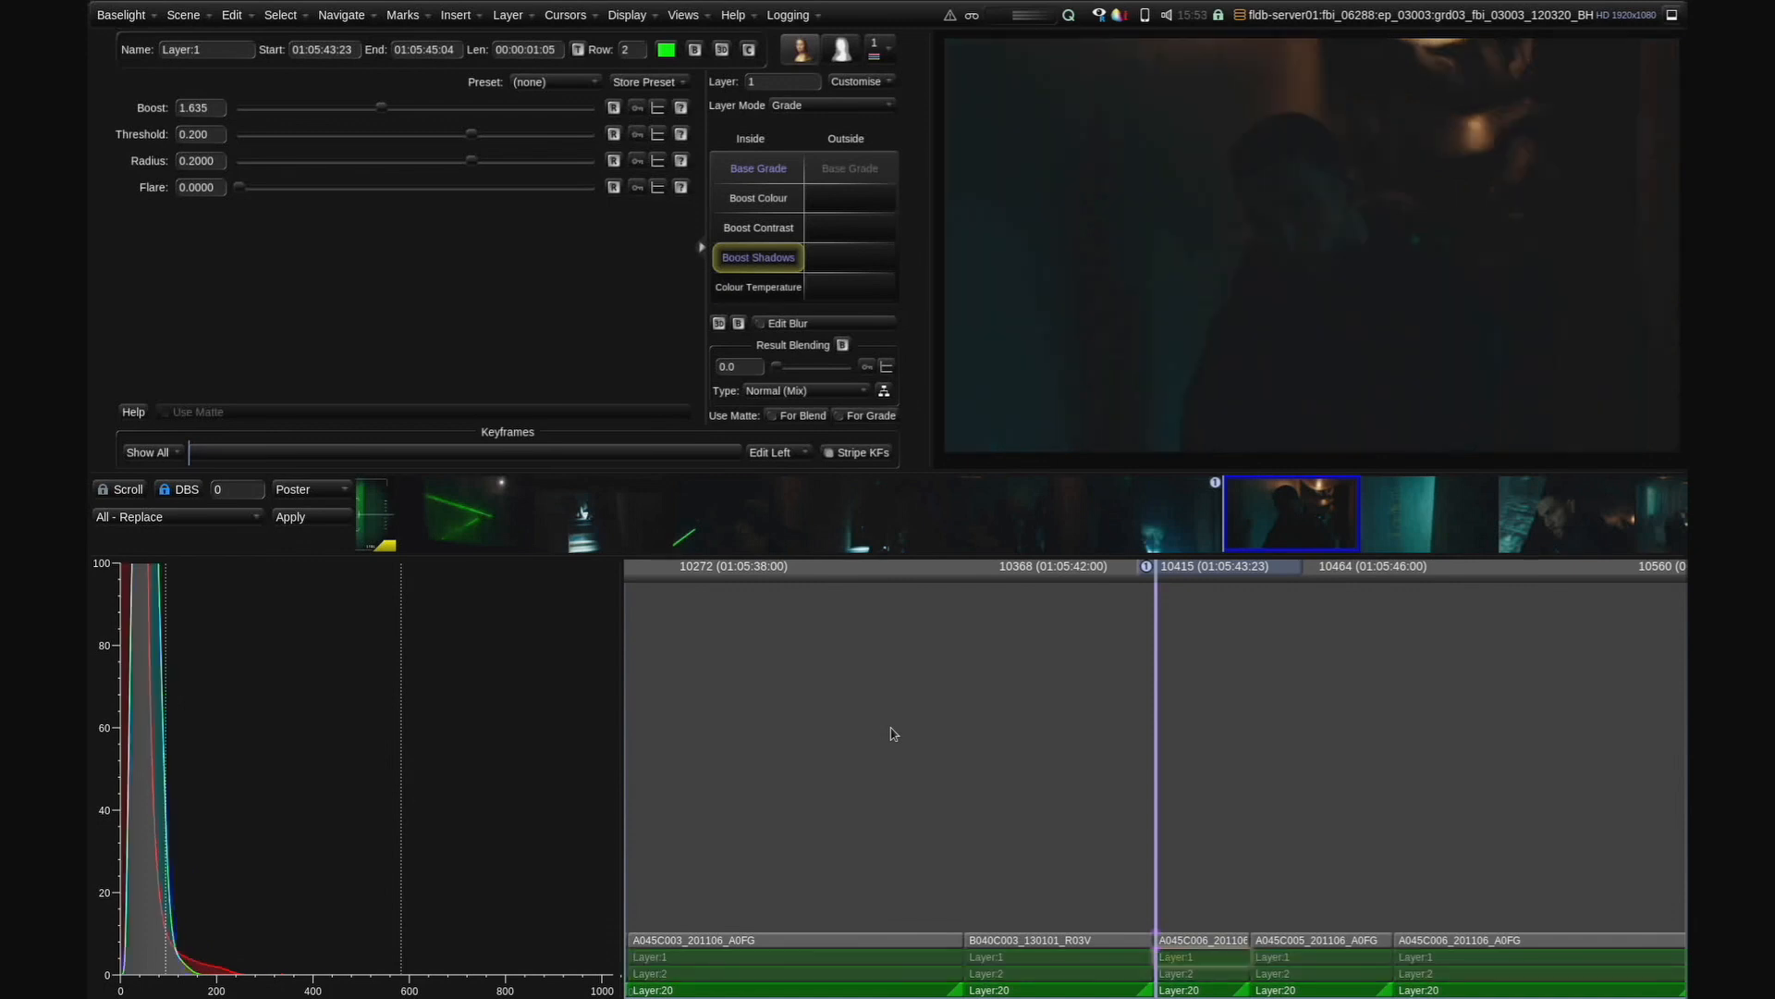
pyautogui.press('b')
pyautogui.press('b')
pyautogui.press('b')
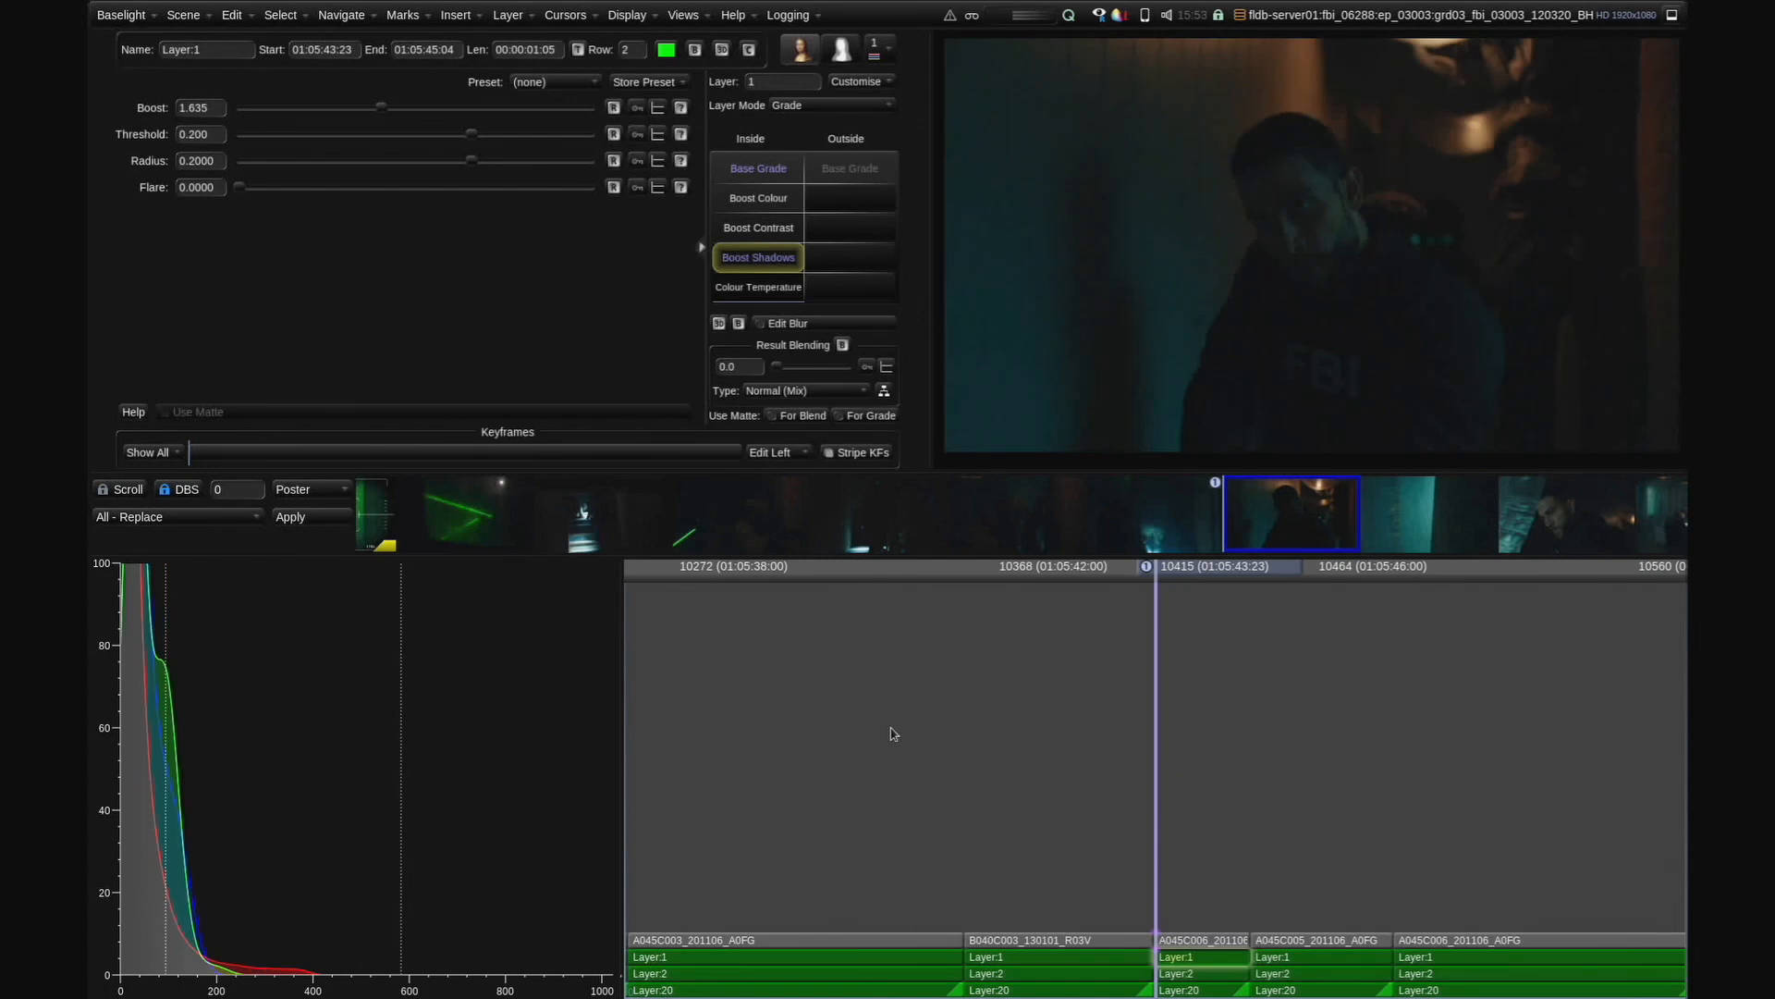
pyautogui.press('b')
pyautogui.press('b')
# - In Layer 2's Film Grade, set overall exposure bumps to 1.20, 1.20 and 1.60, contrast to 1.05 and saturation to 0.90
pyautogui.press('Down')
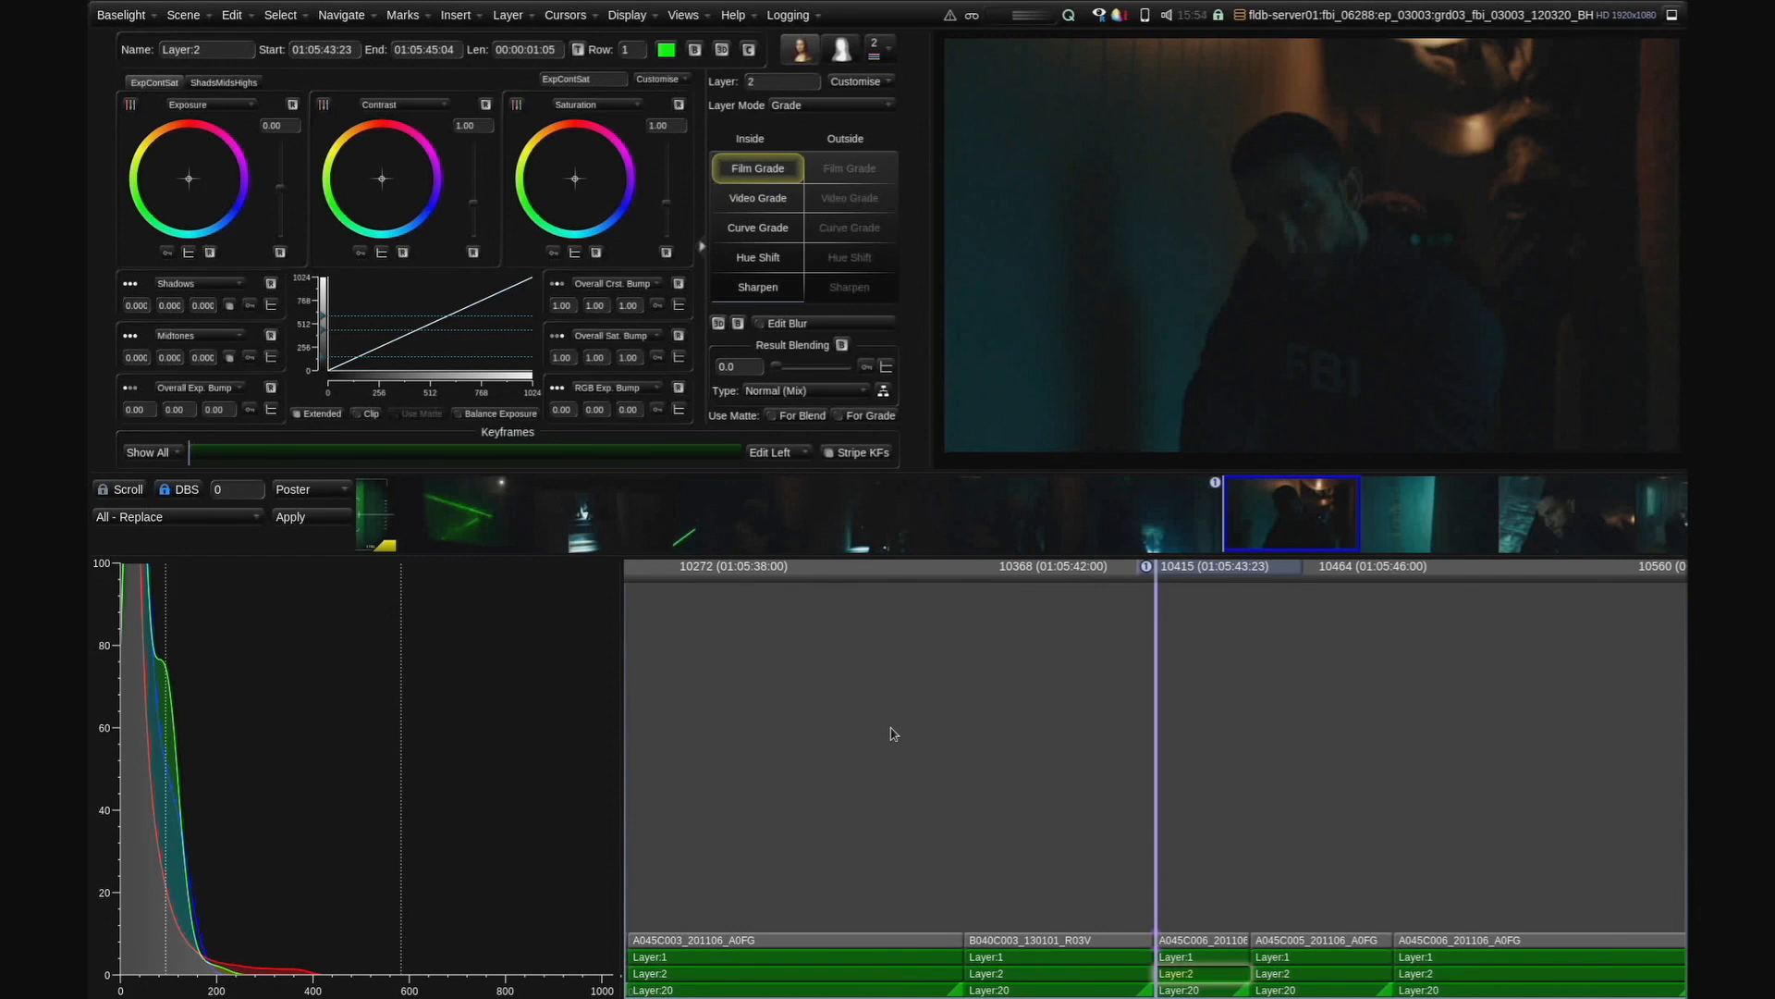
pyautogui.press('KP_5')
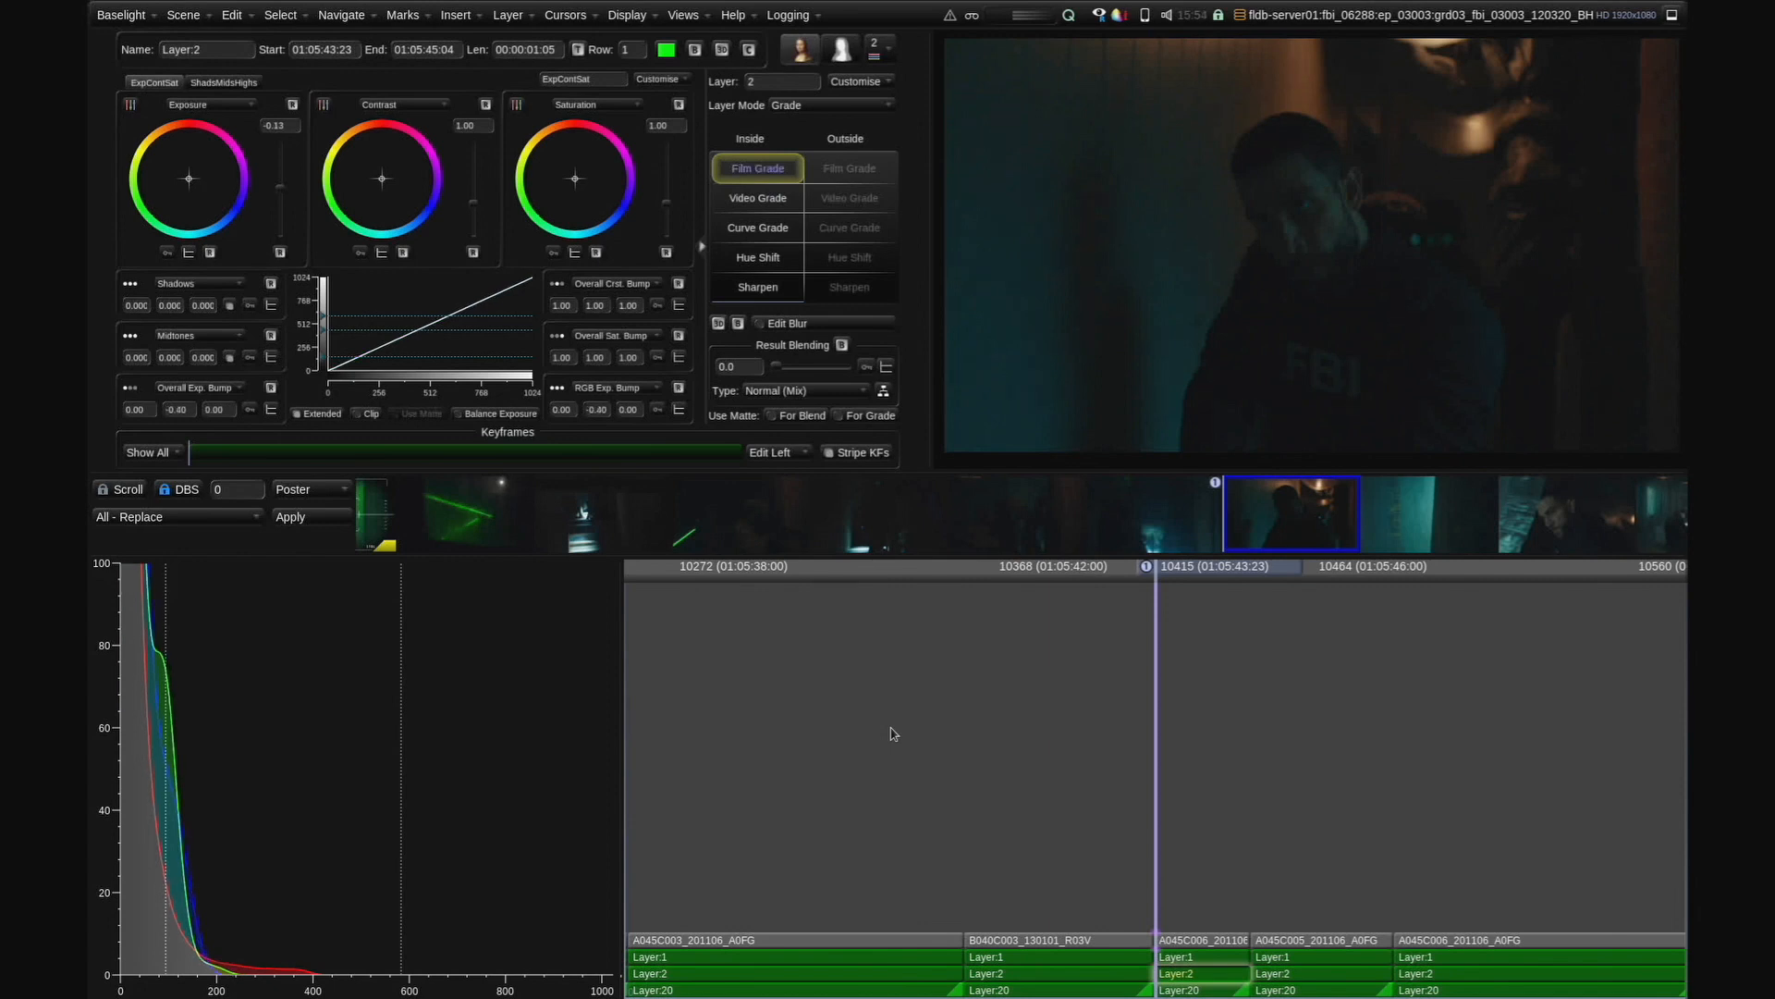
pyautogui.press('KP_4')
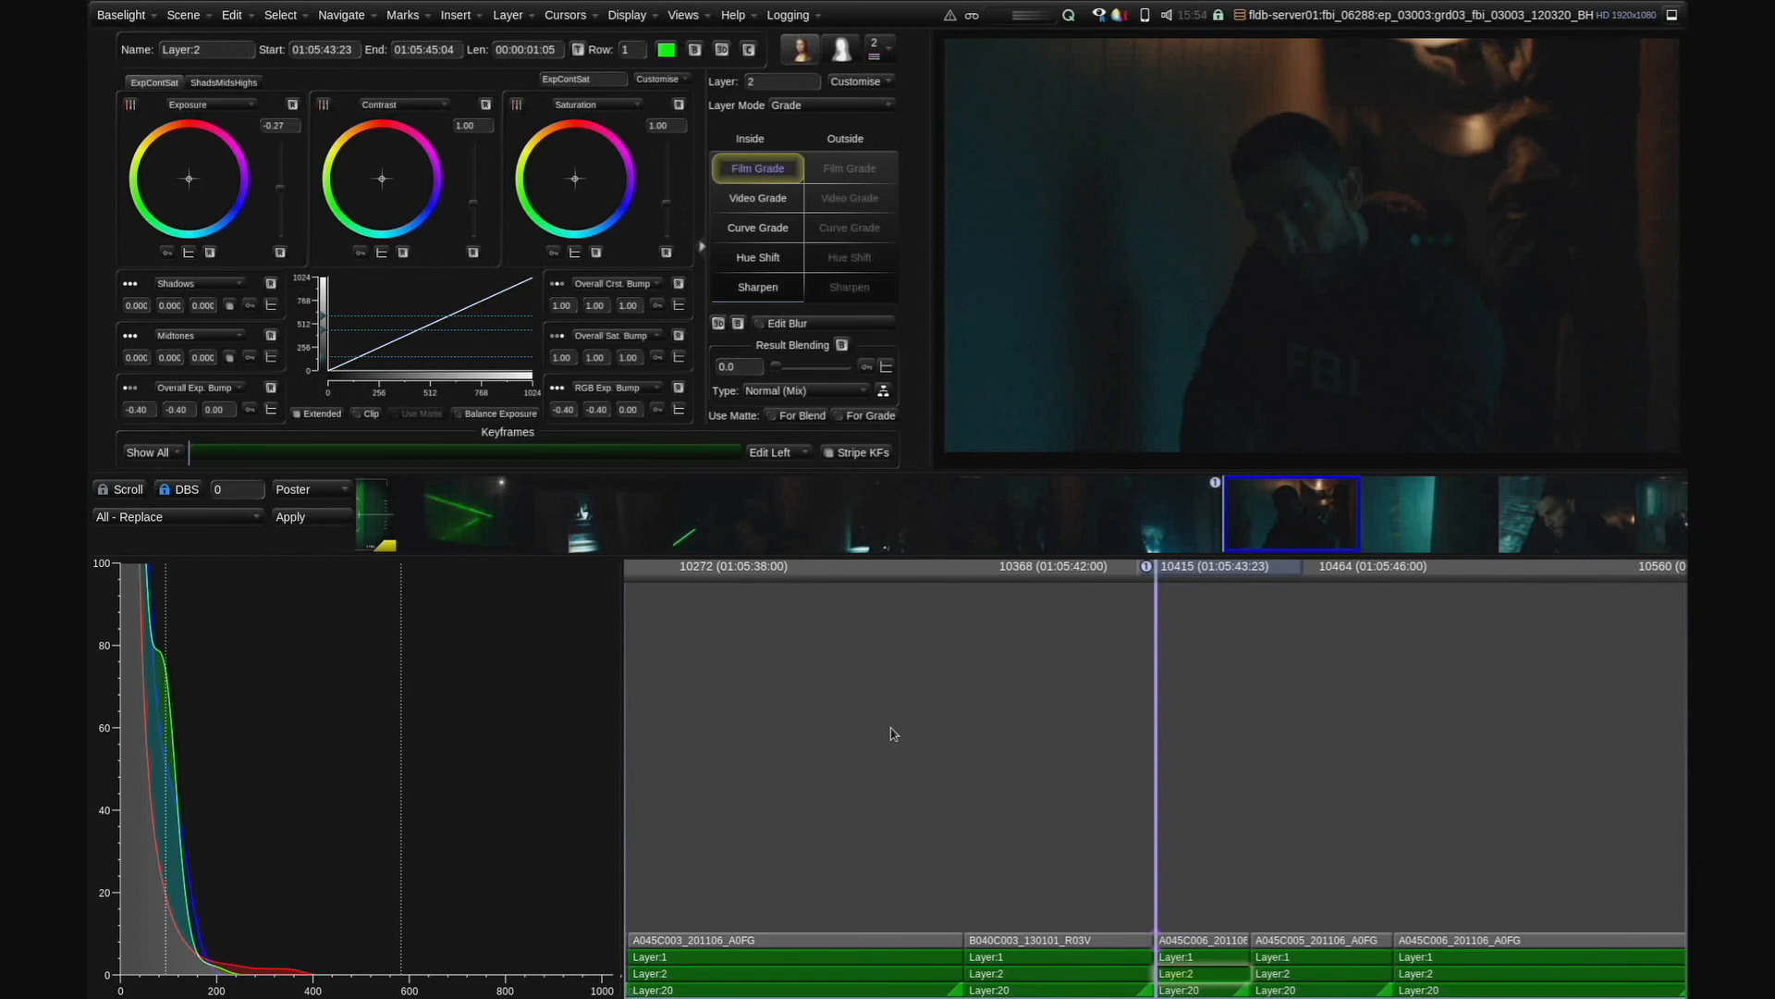
pyautogui.press('KP_Decimal')
pyautogui.press('+')
pyautogui.press('+')
pyautogui.press('+')
pyautogui.press('+')
pyautogui.press('*')
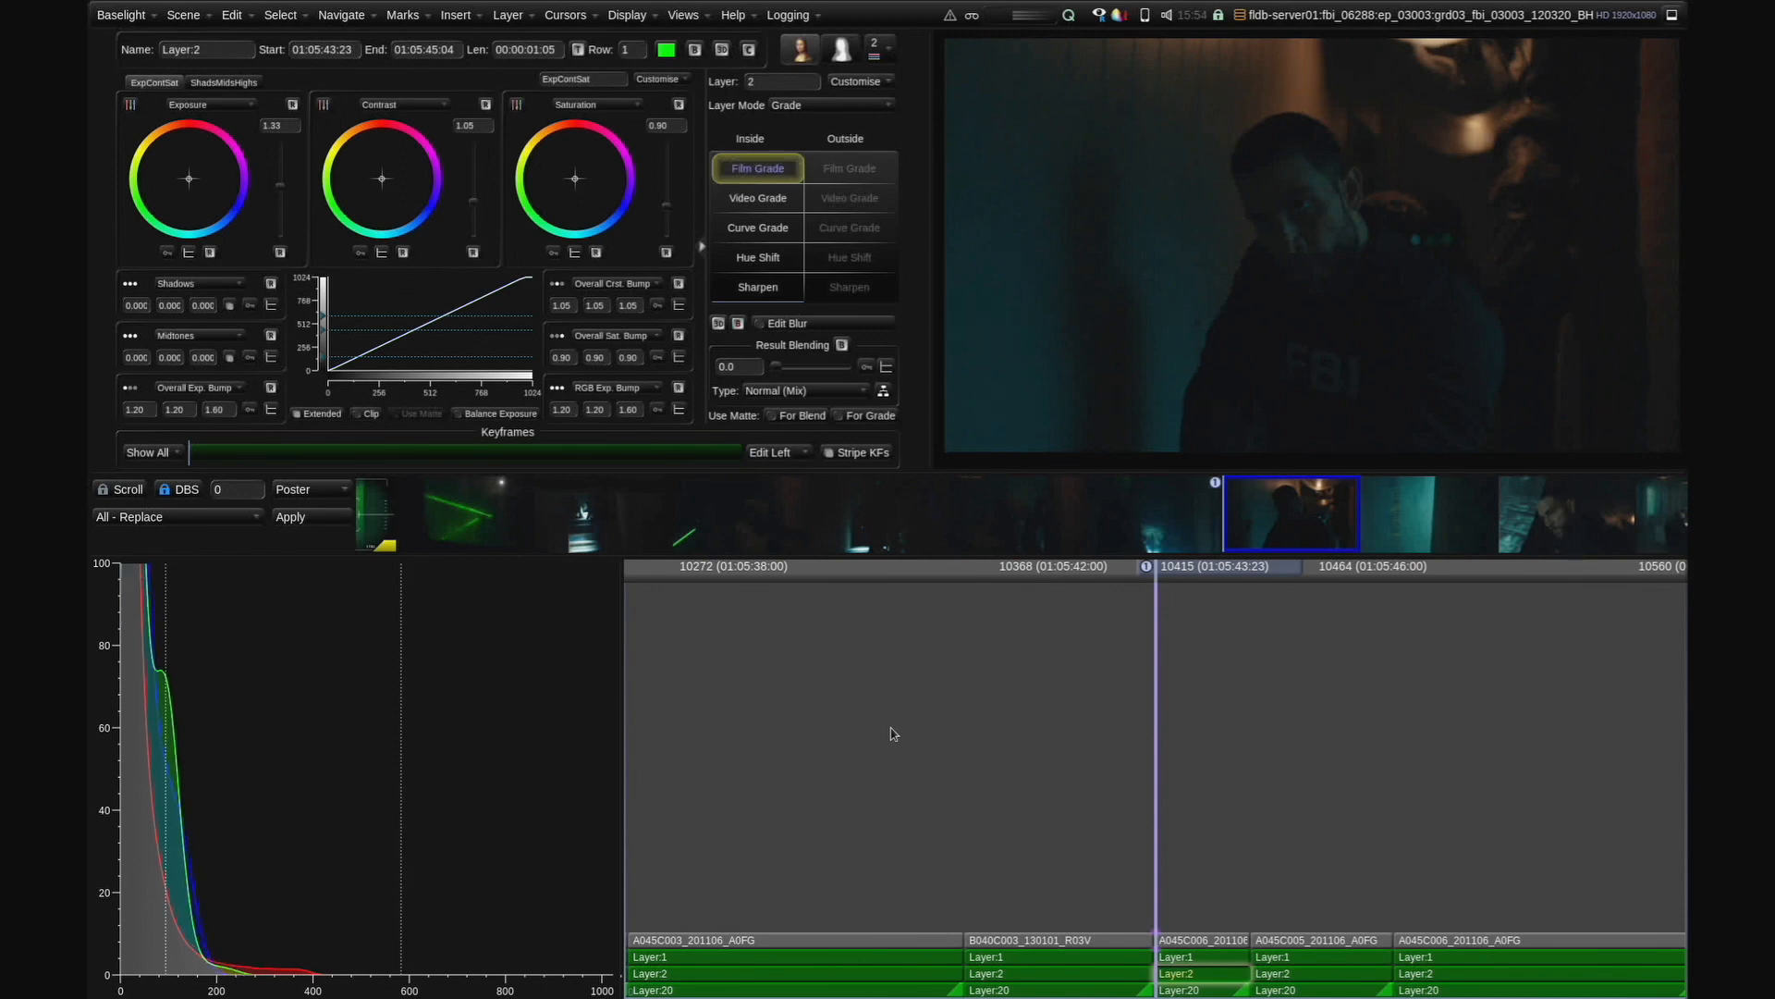
# - Toggle the grade bypass to compare the original shot with the combined Layer 1 and Layer 2 grade
pyautogui.press('b')
pyautogui.press('b')
pyautogui.press('b')
pyautogui.press('b')
pyautogui.press('b')
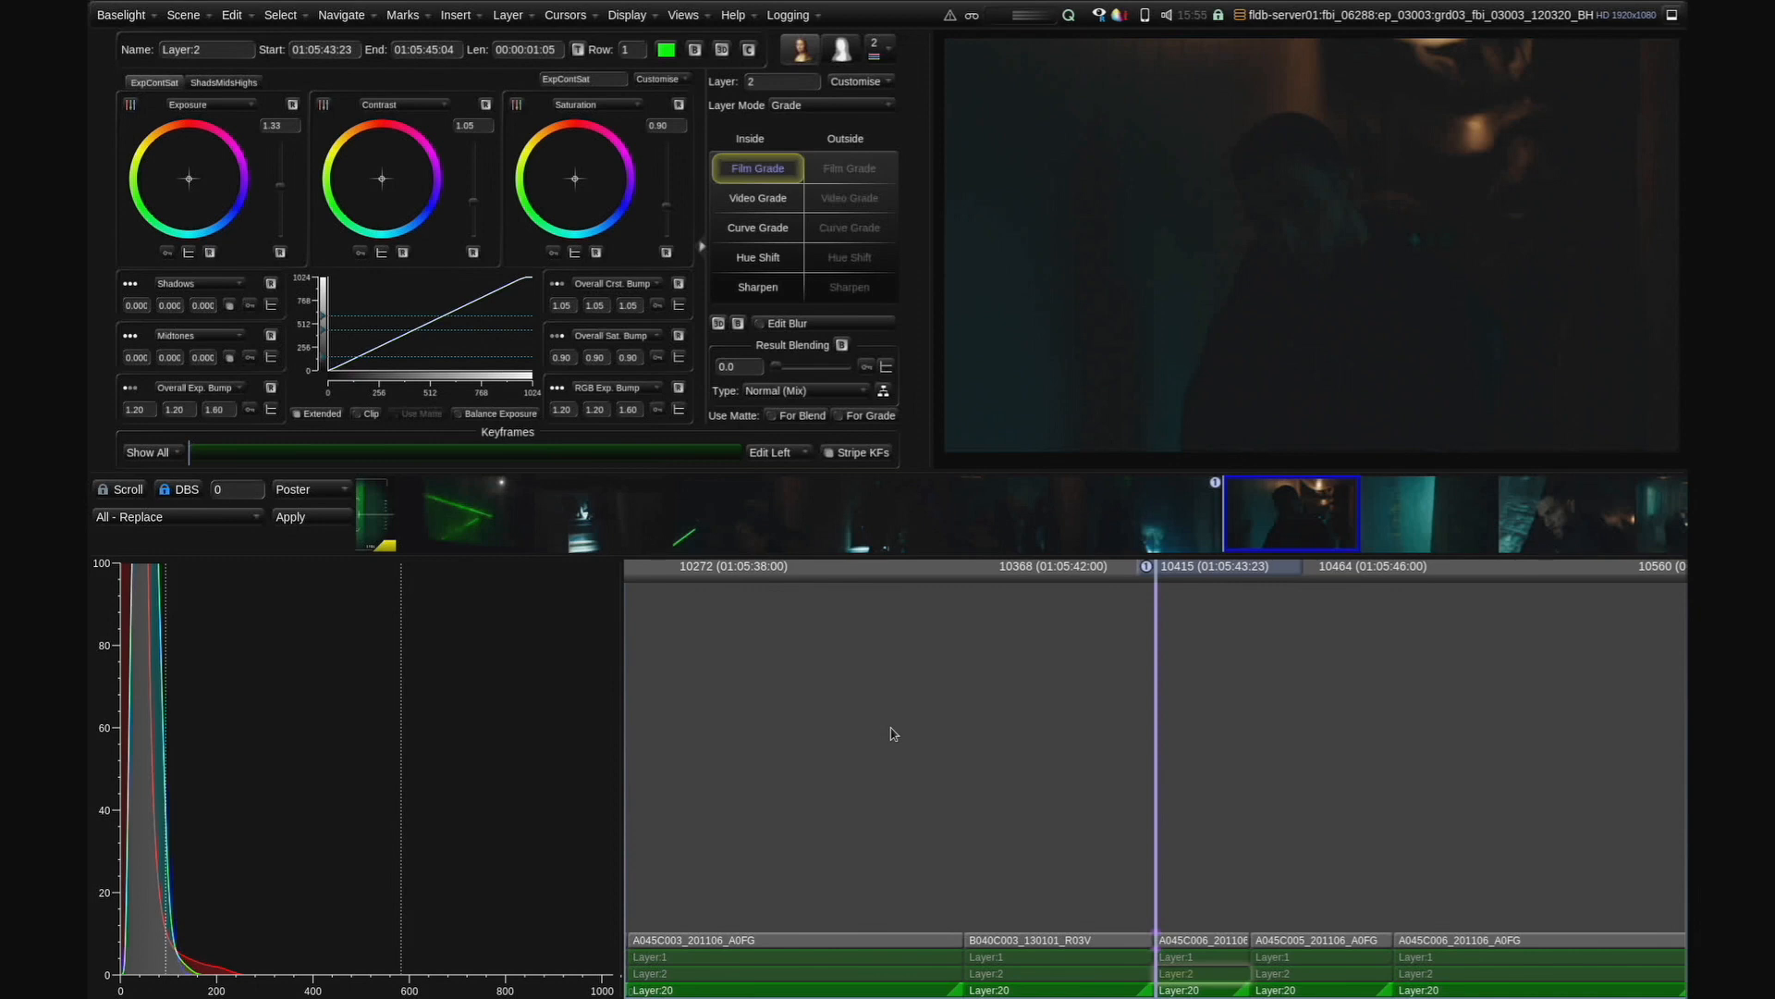
pyautogui.press('b')
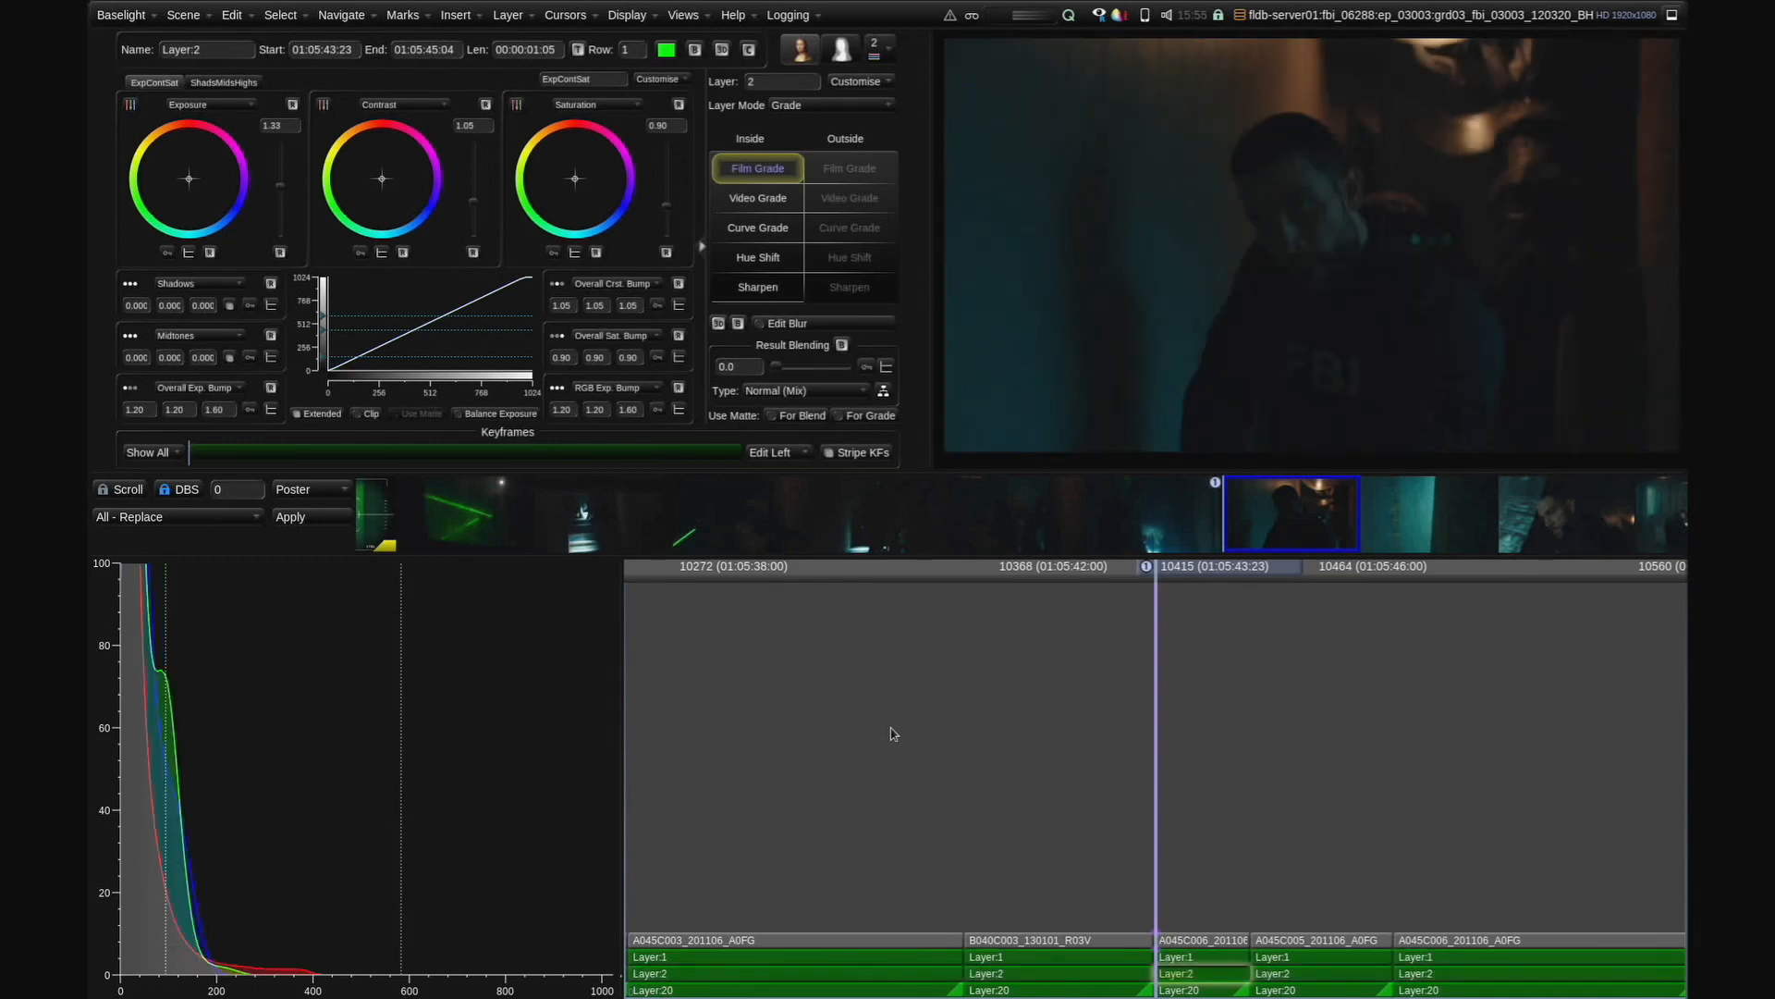
pyautogui.press('b')
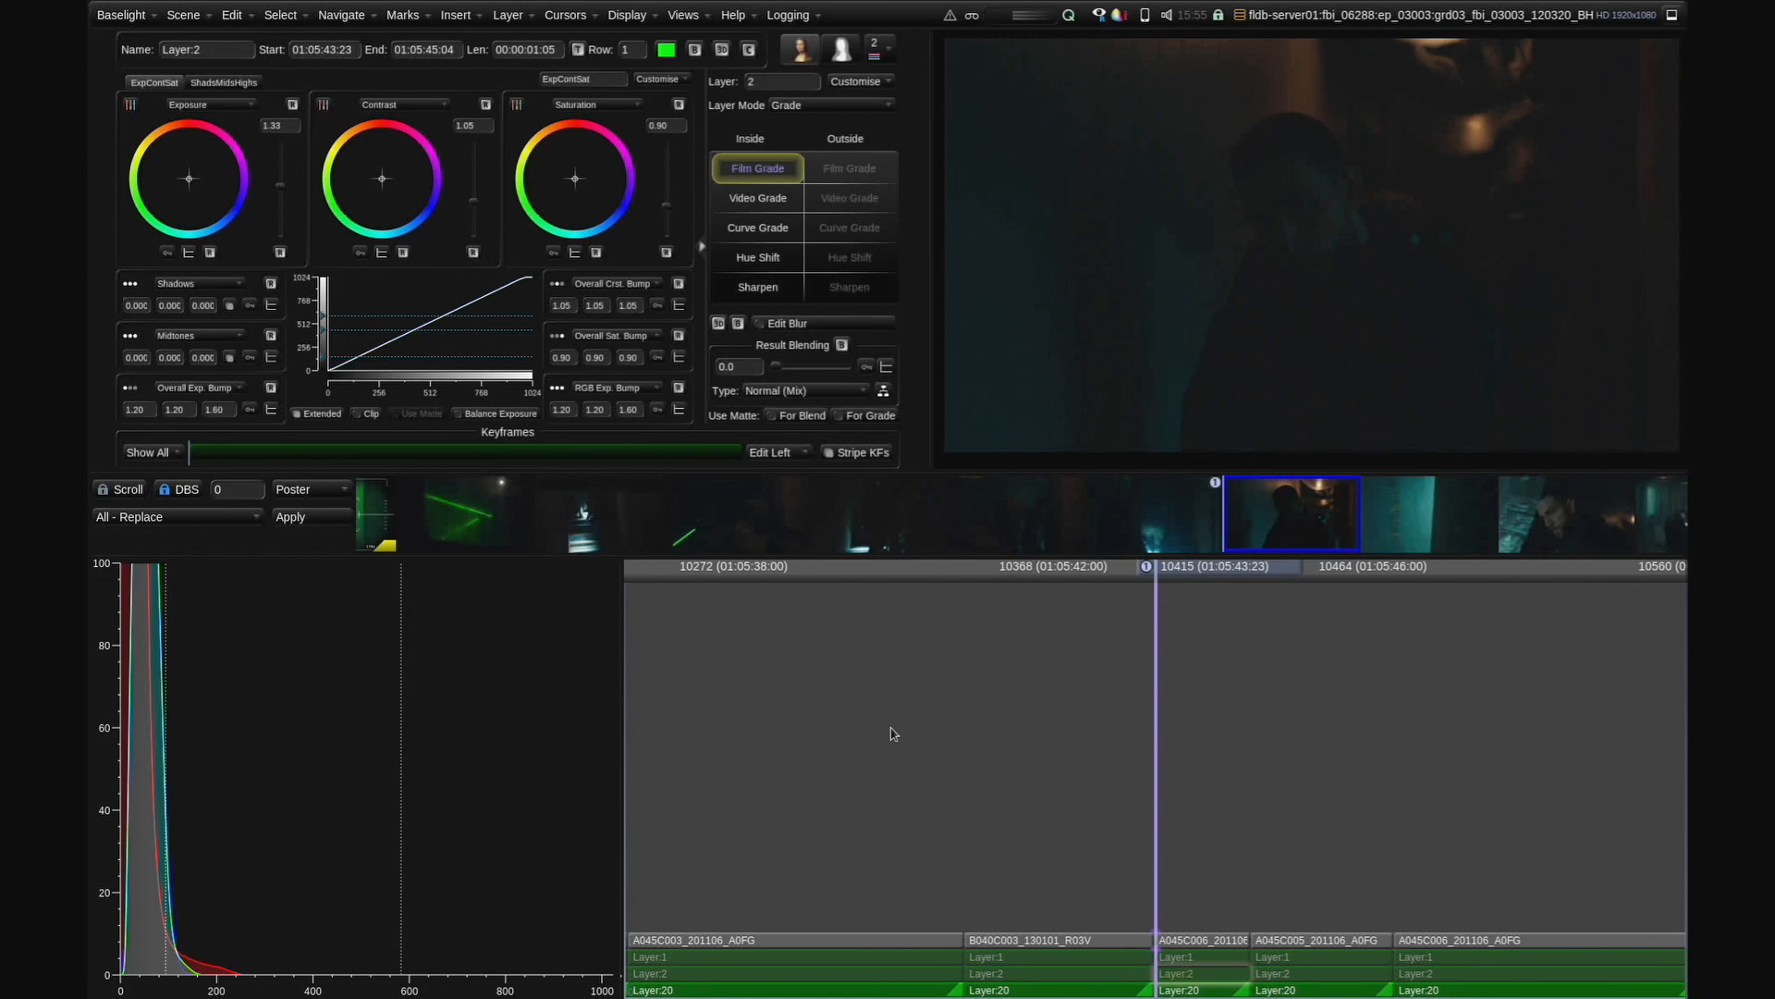
pyautogui.press('b')
# - Undo the reference matte layer inserted by mistake and play back the graded shot
pyautogui.press('r')
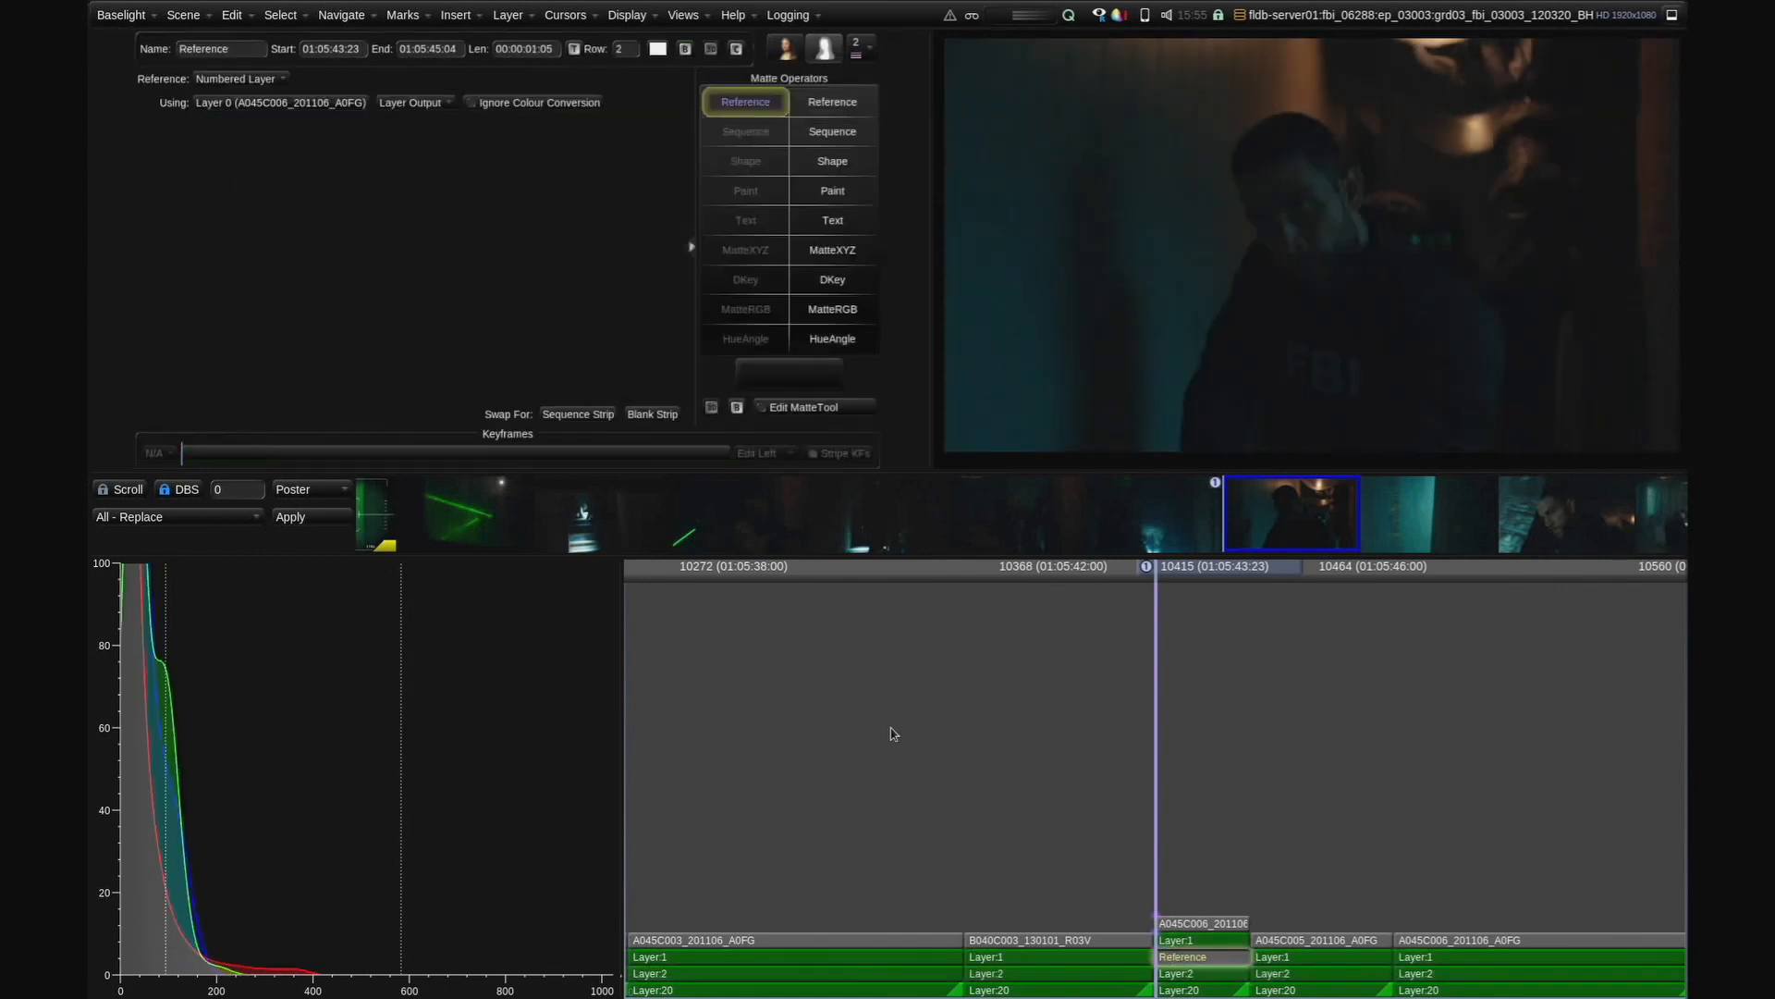
pyautogui.hotkey('ctrl', 'z')
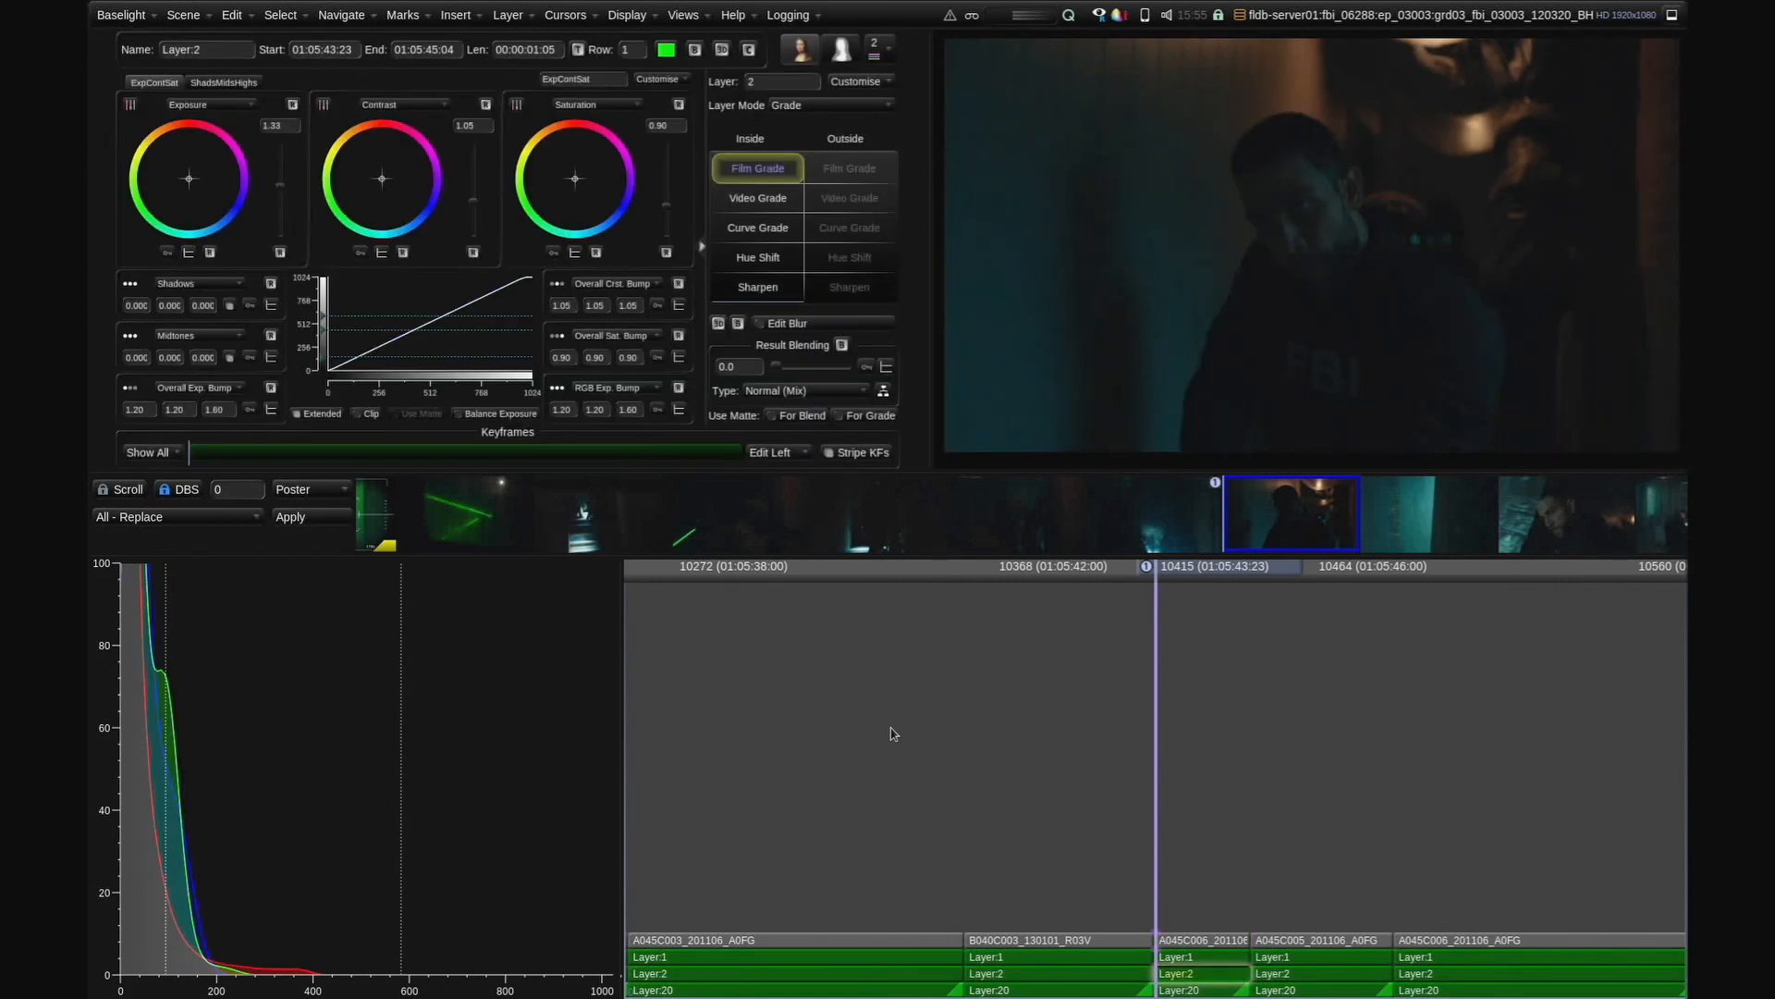
pyautogui.press('space')
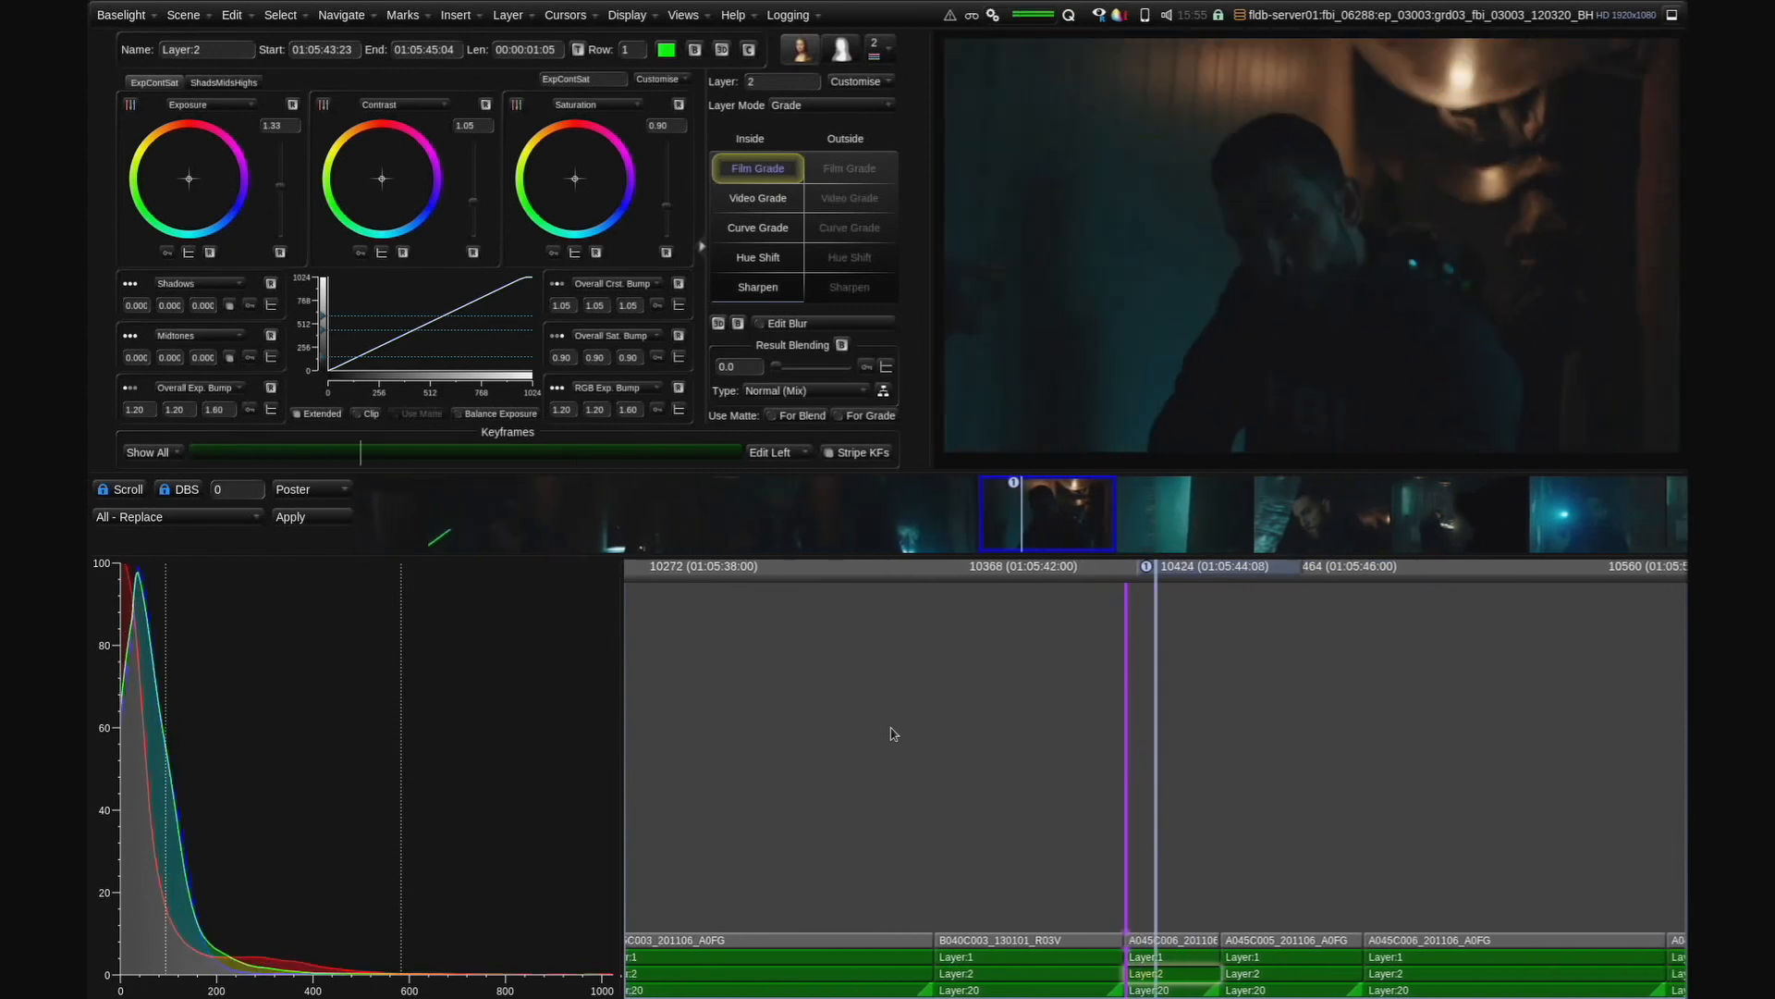